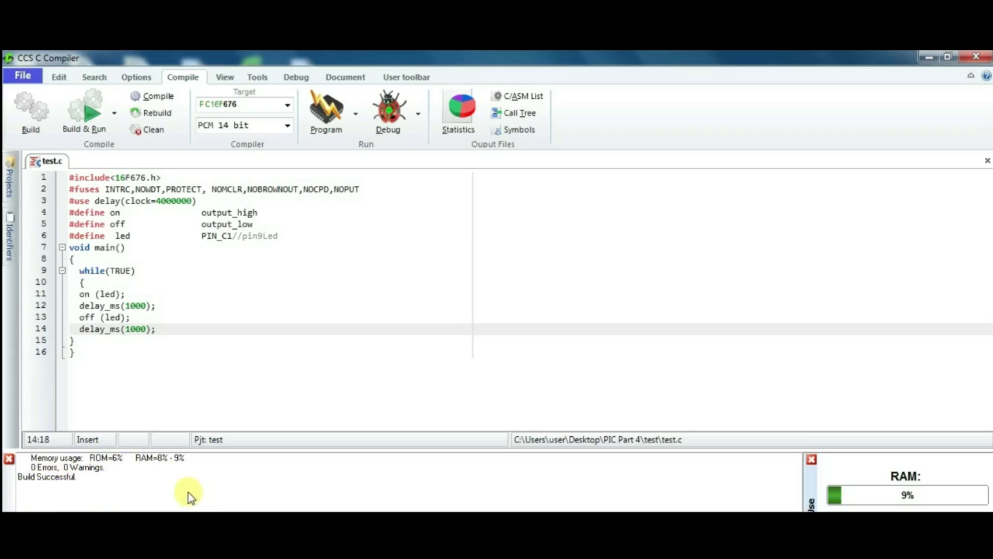
# - Close the build output, remove the semicolon after delay_ms(1000) on line 12, and compile the program
pyautogui.click(9, 458)
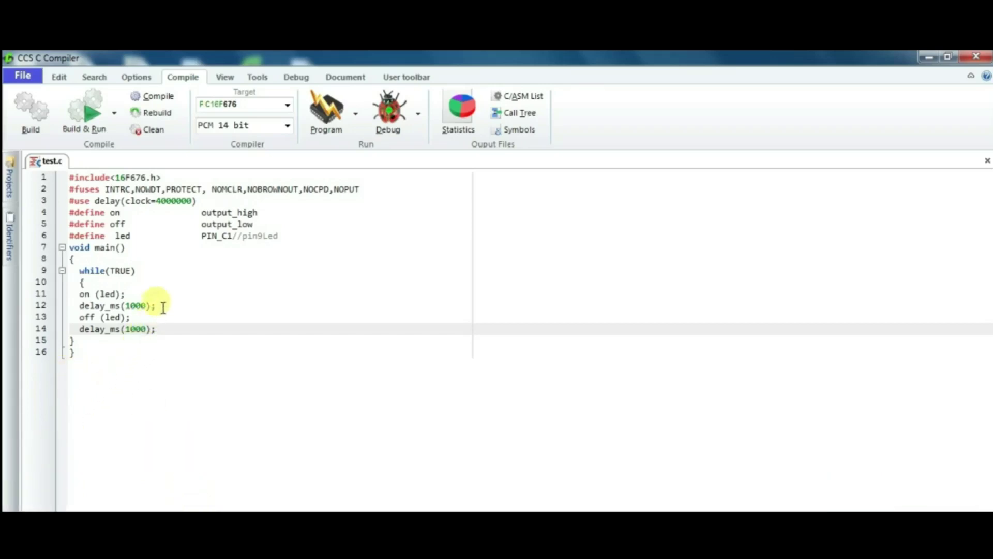
pyautogui.click(160, 306)
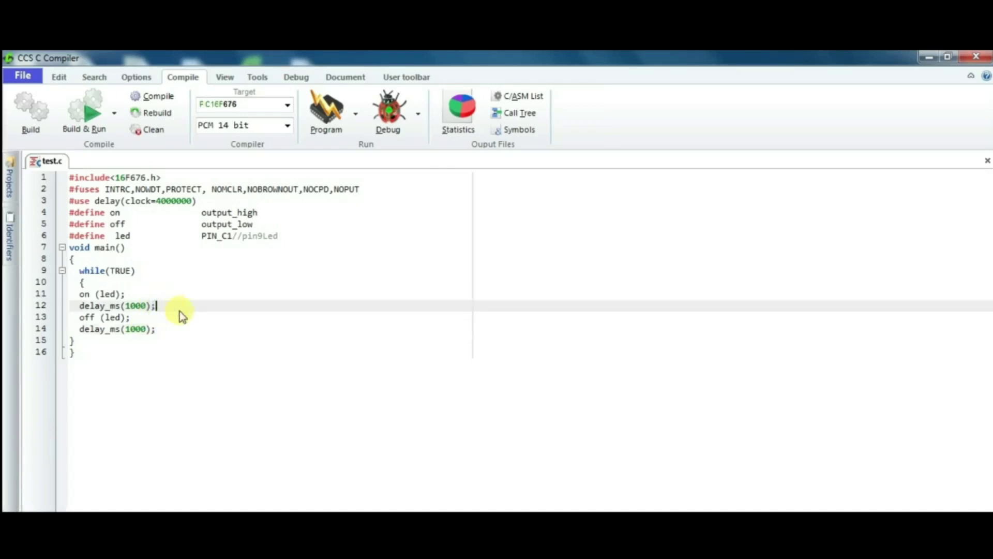
pyautogui.press('BackSpace')
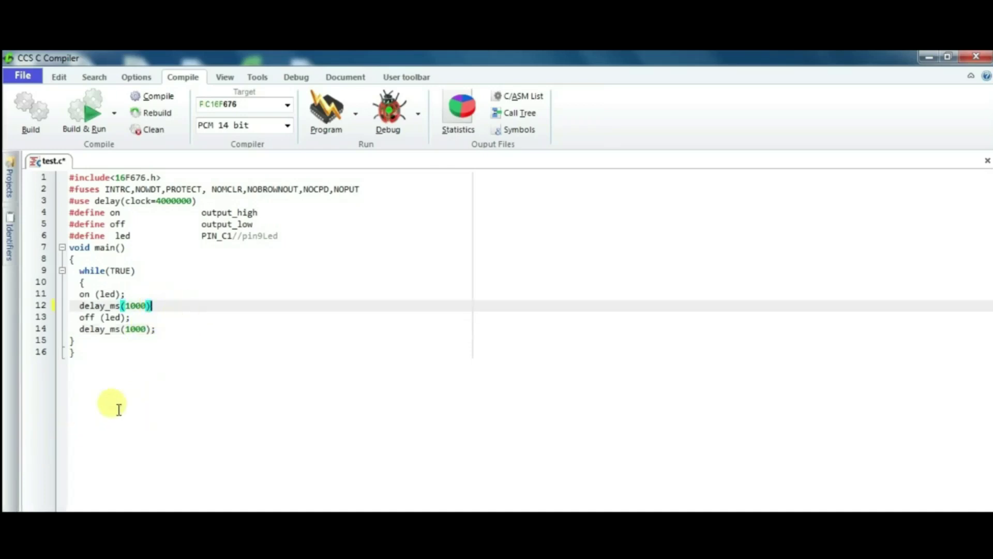
pyautogui.click(159, 96)
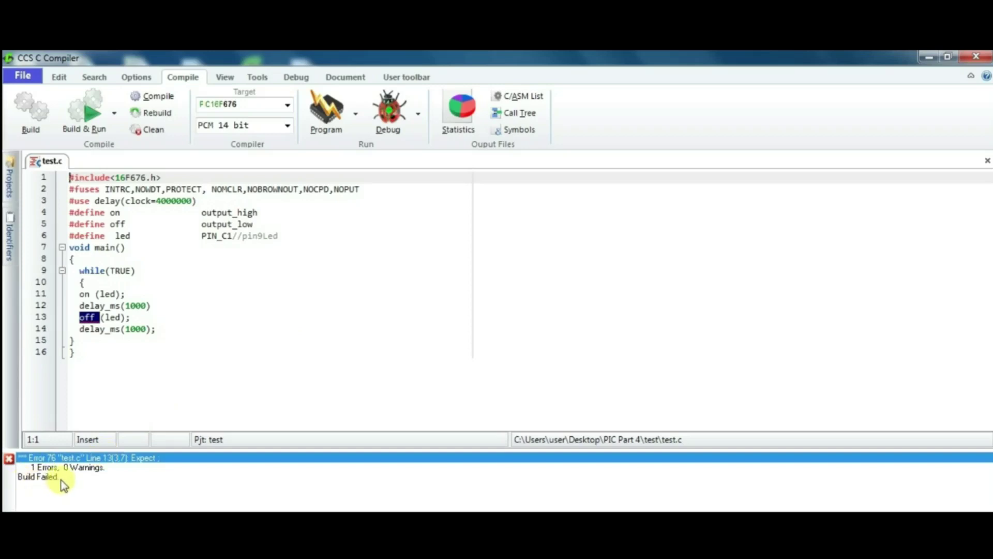
# - Restore the semicolon after delay_ms(1000) on line 12, recompile the program, and close the build output
pyautogui.click(151, 305)
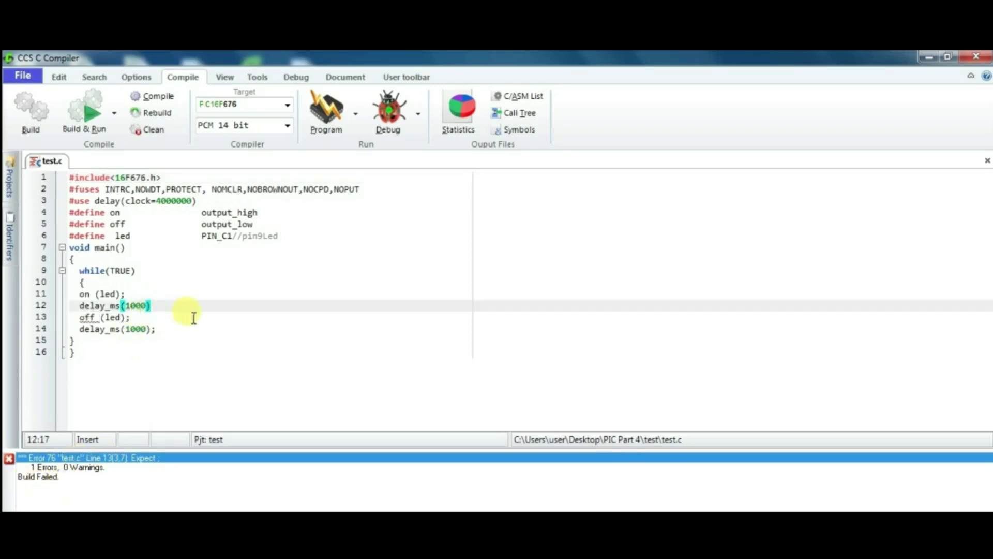
pyautogui.write(';')
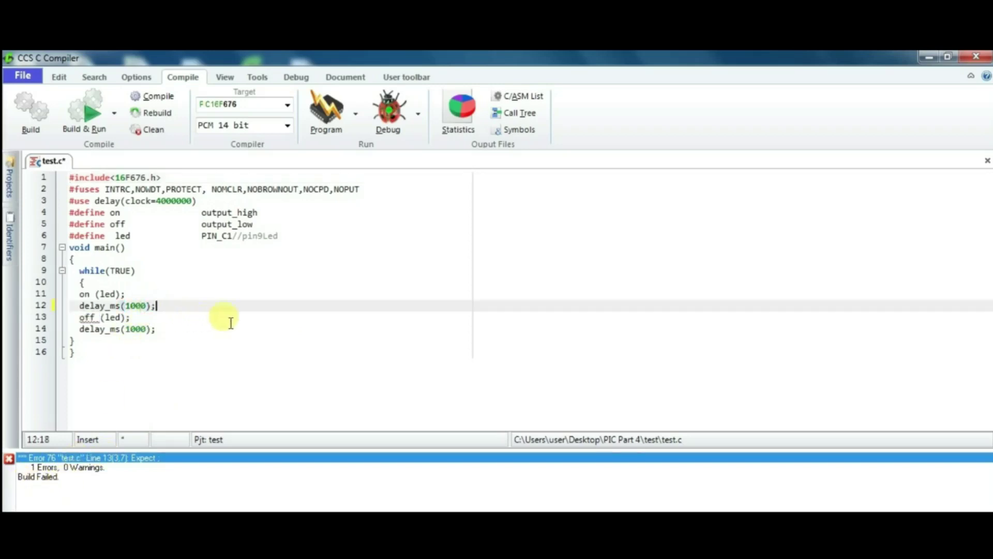
pyautogui.click(161, 98)
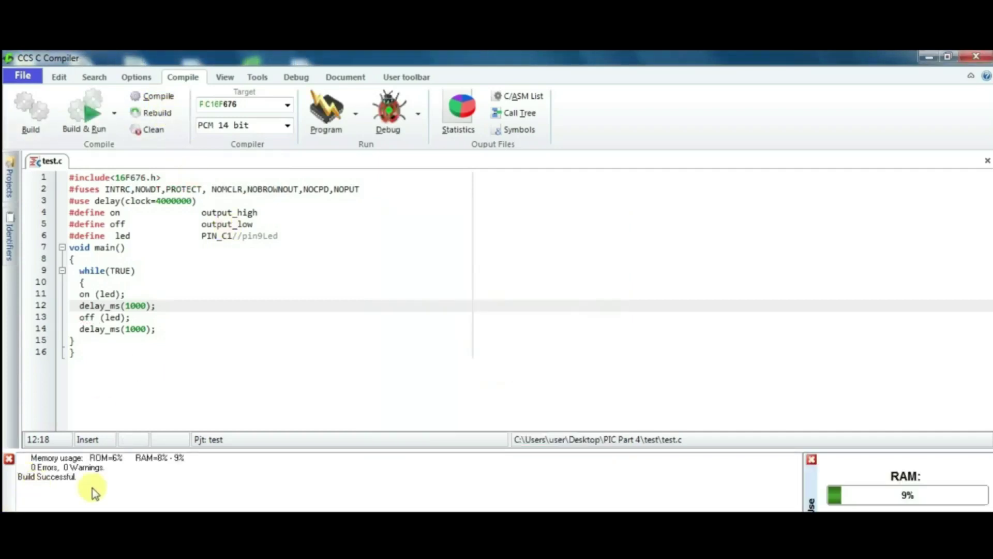
pyautogui.click(9, 460)
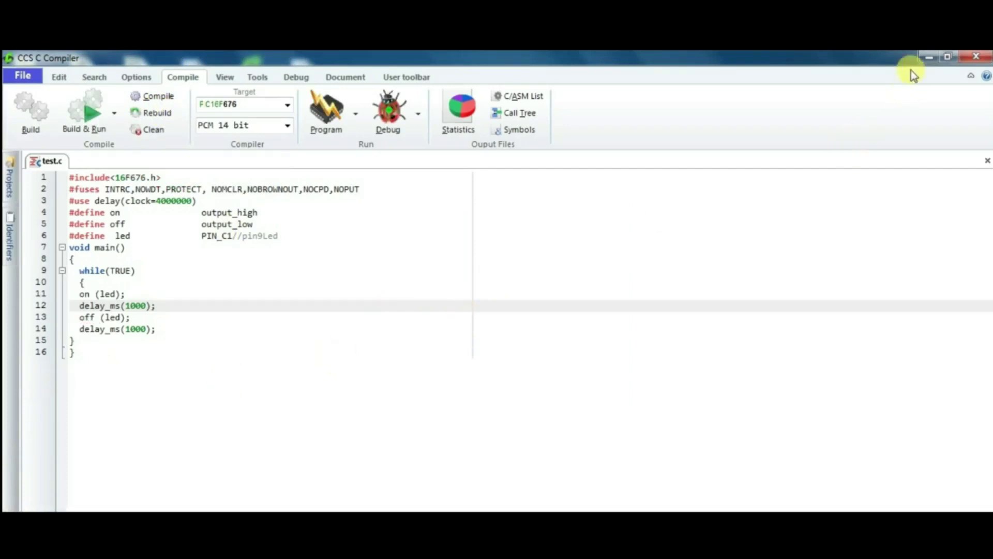
# - Minimize the compiler and open the test project folder inside the PIC Part 4 folder on the desktop
pyautogui.click(929, 58)
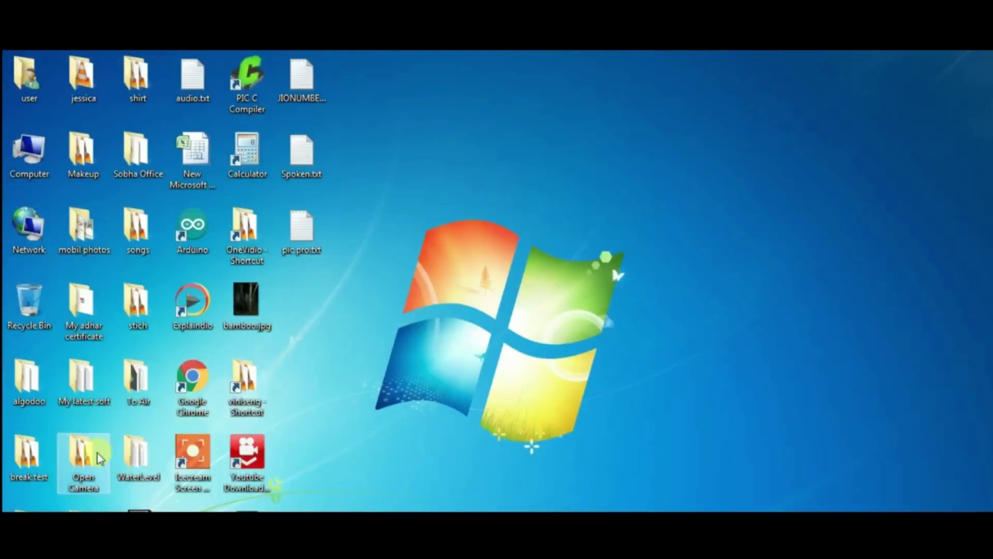
pyautogui.doubleClick(83, 510)
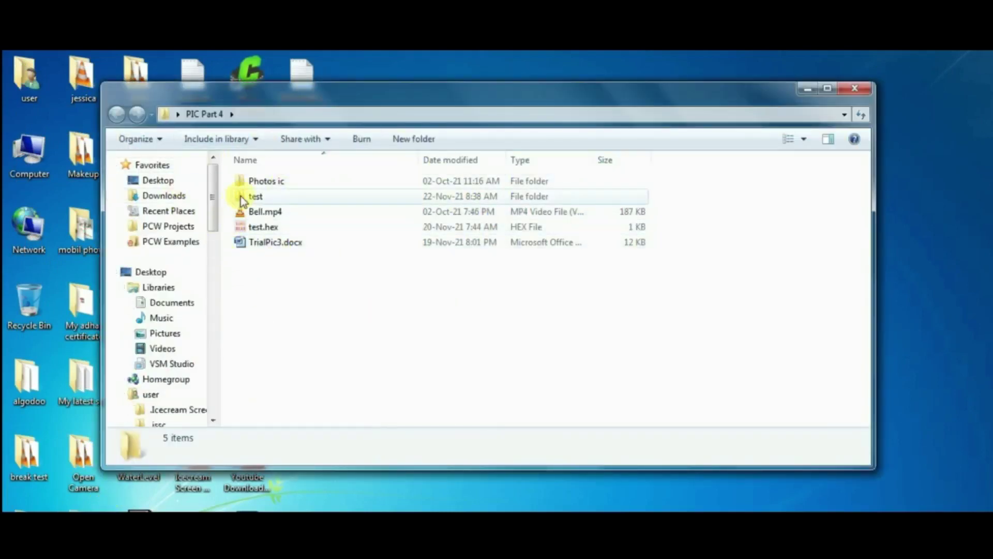
pyautogui.moveTo(241, 197)
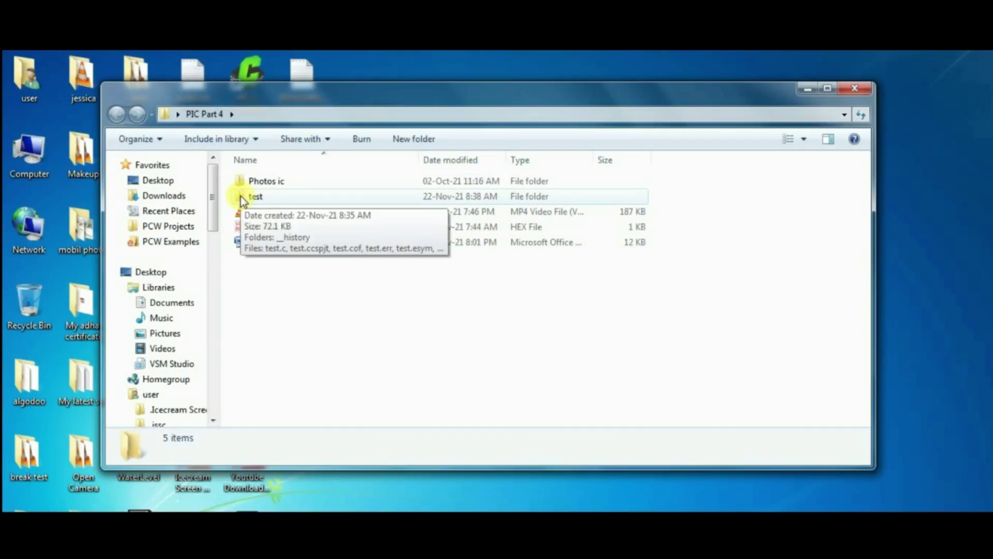
pyautogui.click(242, 198)
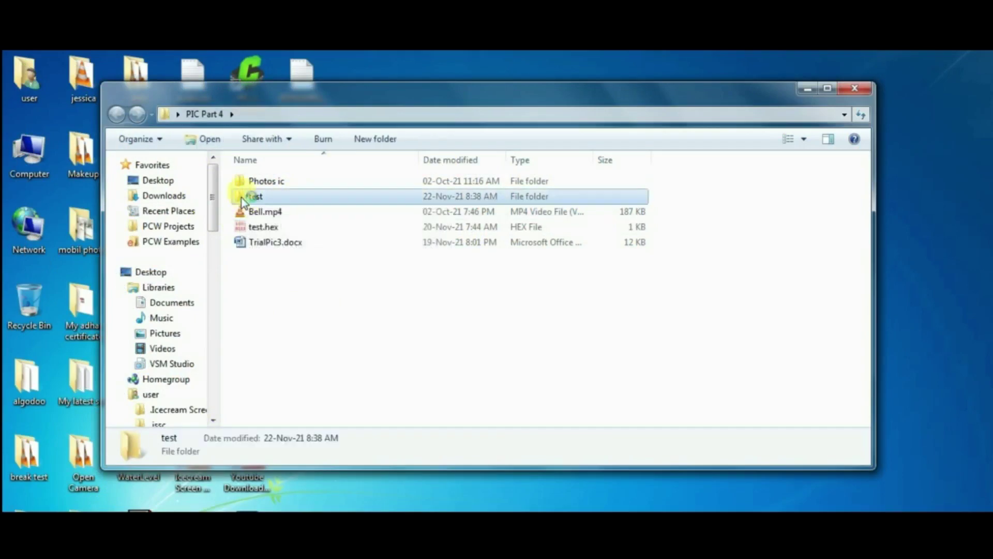
pyautogui.doubleClick(242, 198)
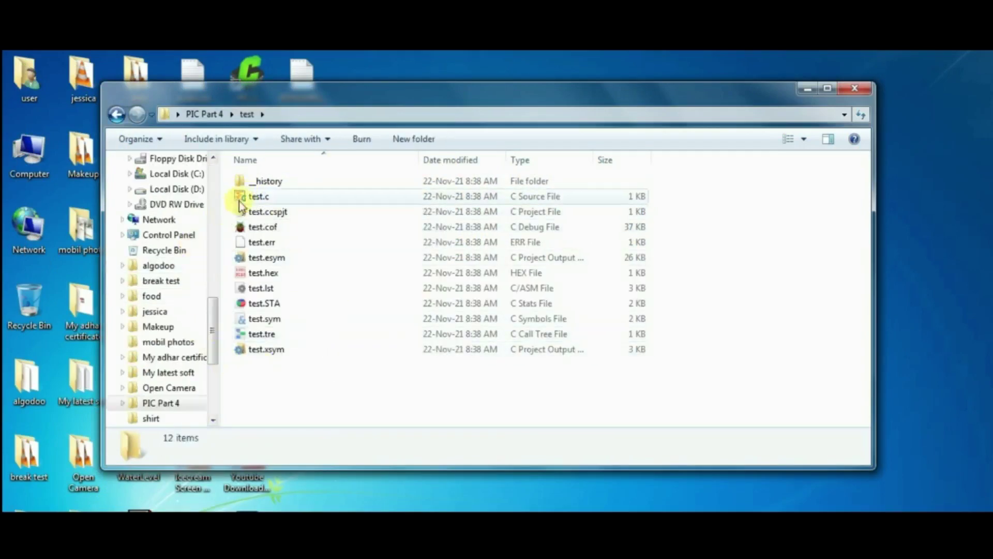
# - Open the test.c source file from the test folder to view its code, and close the compiler
pyautogui.moveTo(261, 202)
pyautogui.click(240, 200)
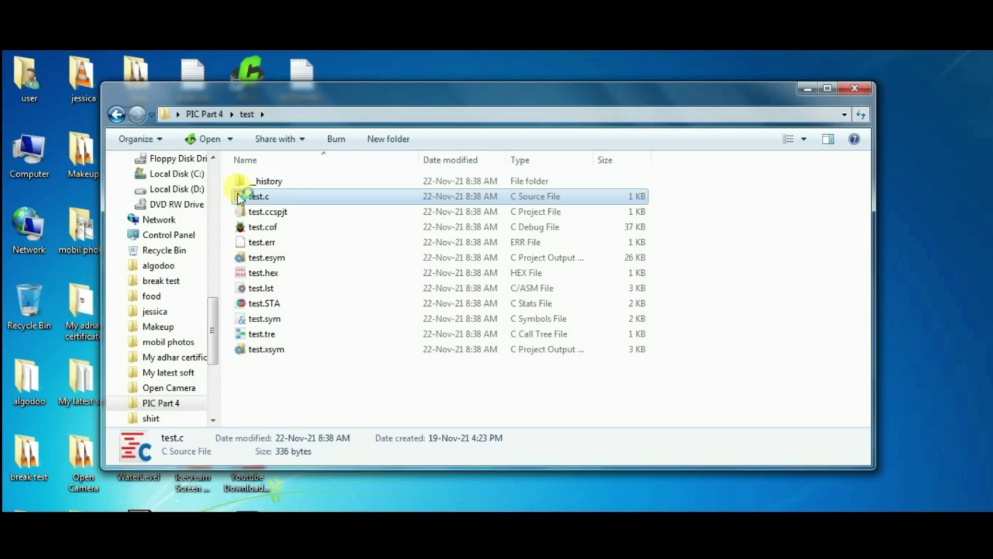
pyautogui.doubleClick(243, 197)
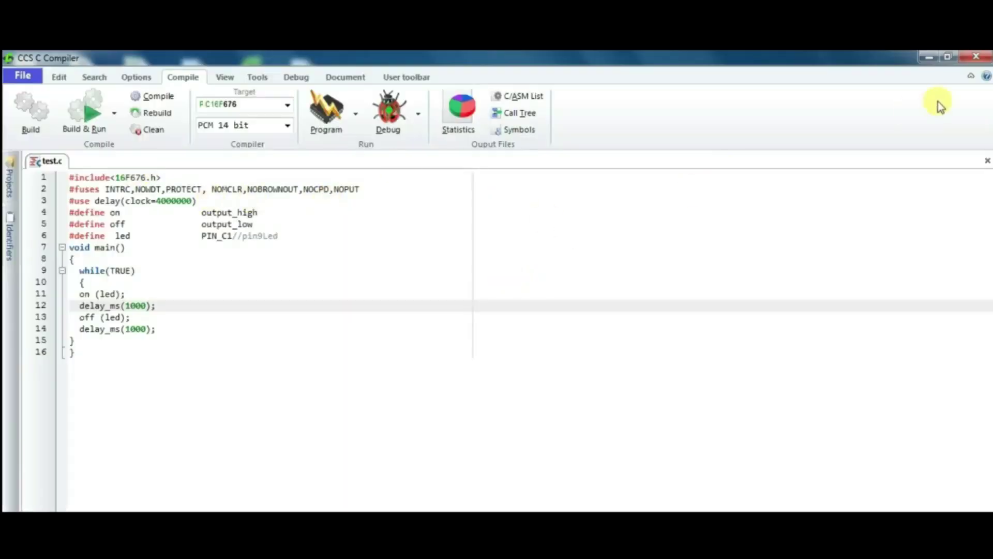
pyautogui.click(979, 56)
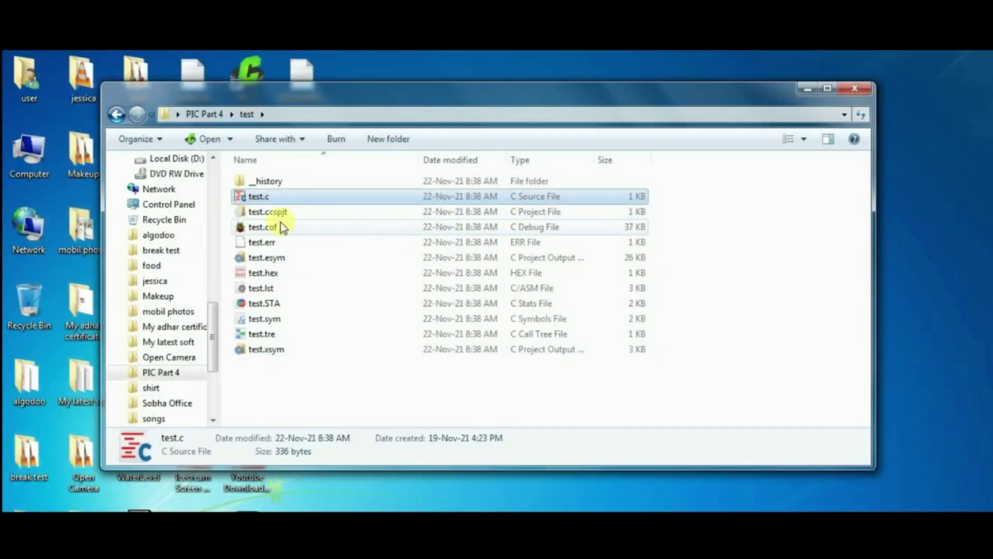
# - Open test.hex in the CCS Device Programmer, cancel the programmer connection dialog, and close the programmer
pyautogui.doubleClick(241, 200)
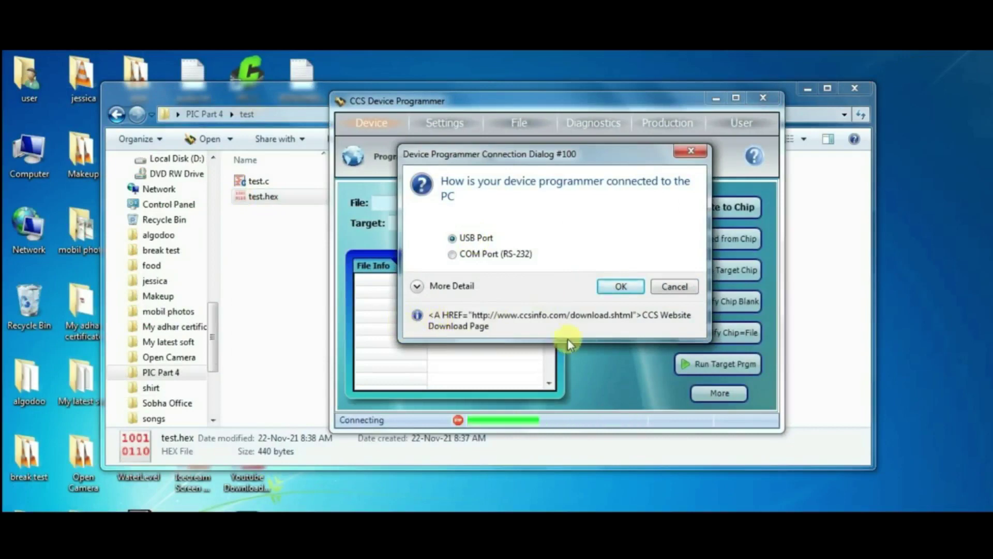
pyautogui.click(669, 286)
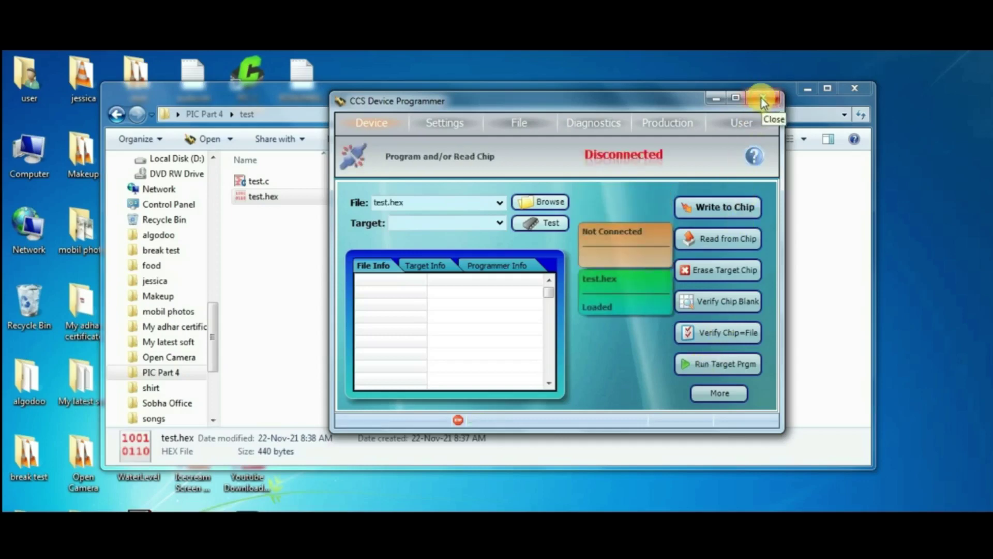
pyautogui.click(762, 97)
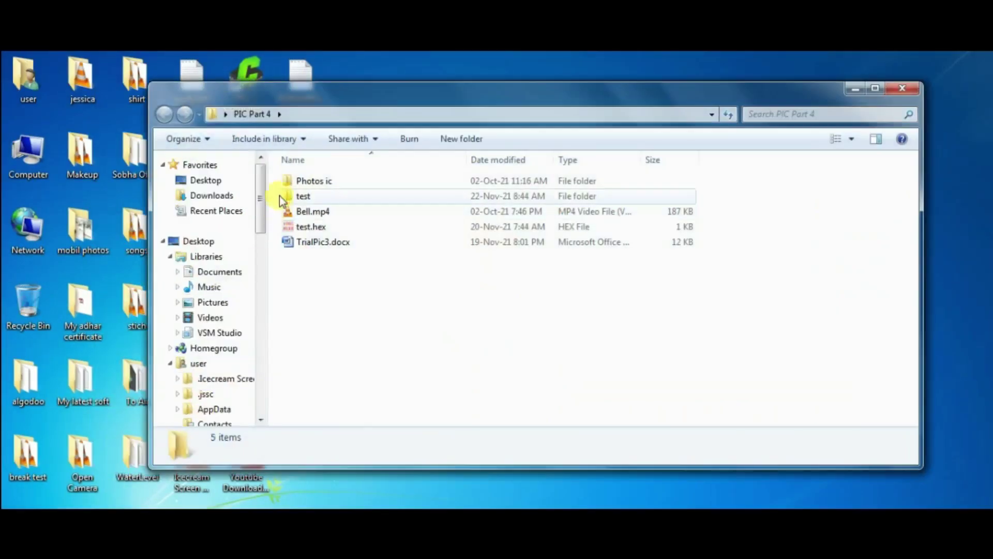
# - Open test.hex from the test folder in Notepad, examine the hex code lines, and close the file
pyautogui.doubleClick(282, 195)
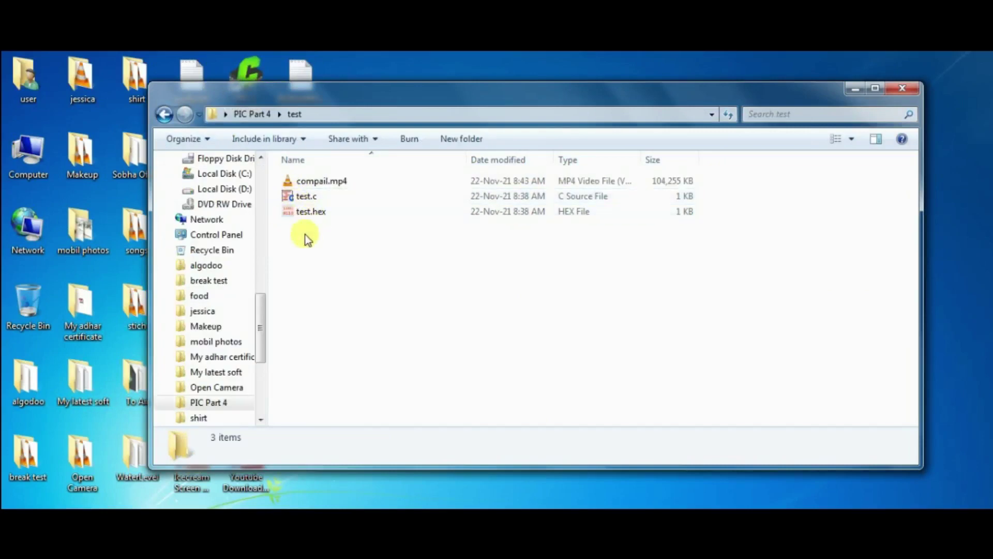
pyautogui.rightClick(285, 212)
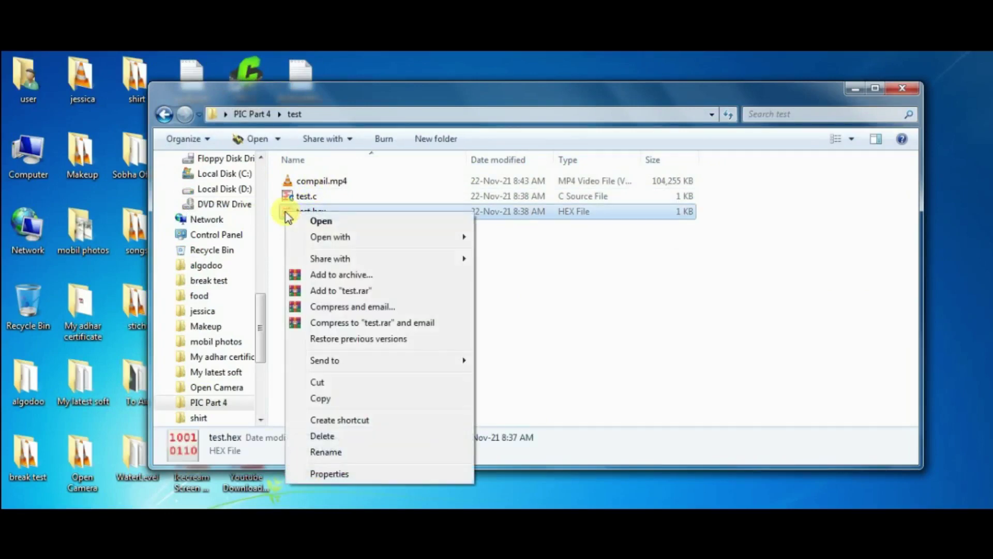
pyautogui.moveTo(319, 240)
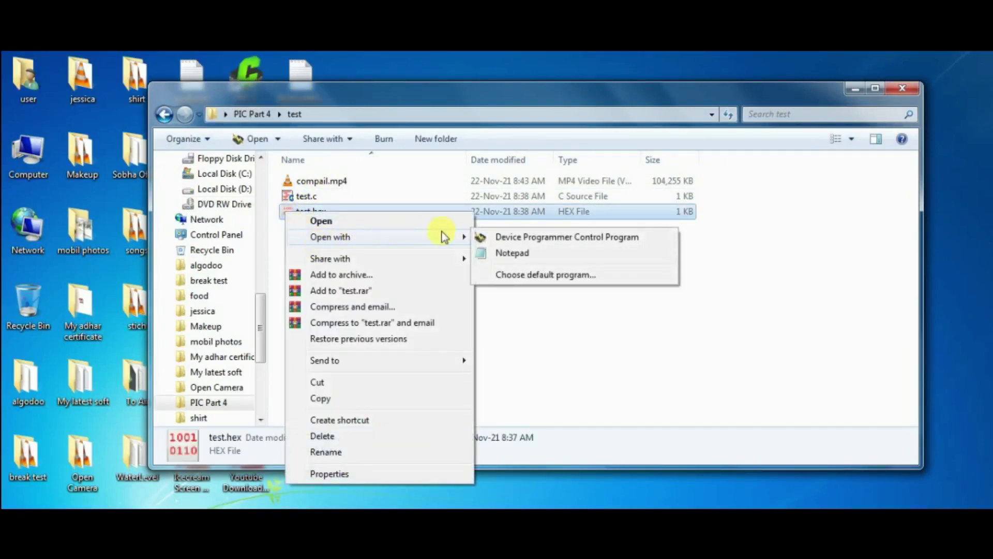
pyautogui.click(510, 255)
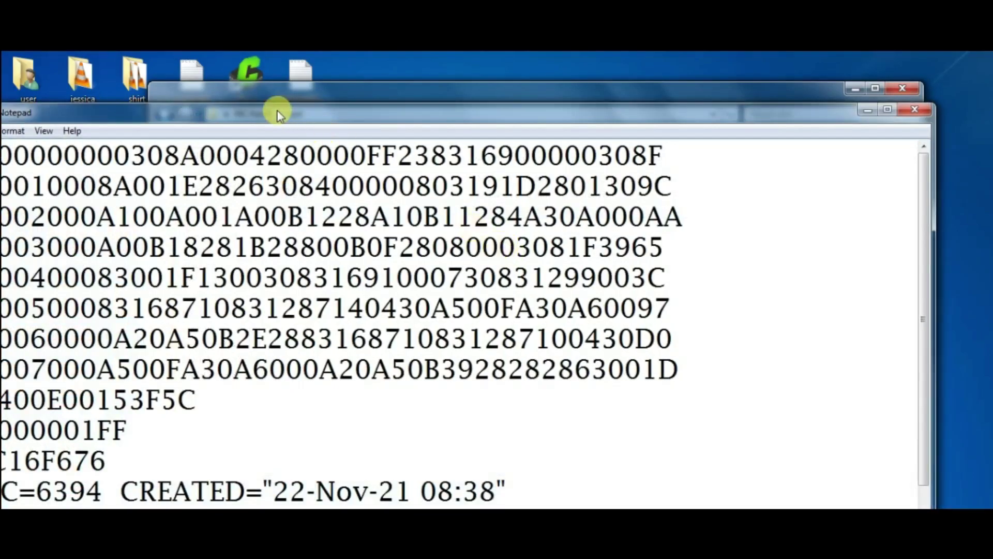
pyautogui.moveTo(277, 108); pyautogui.dragTo(374, 71)
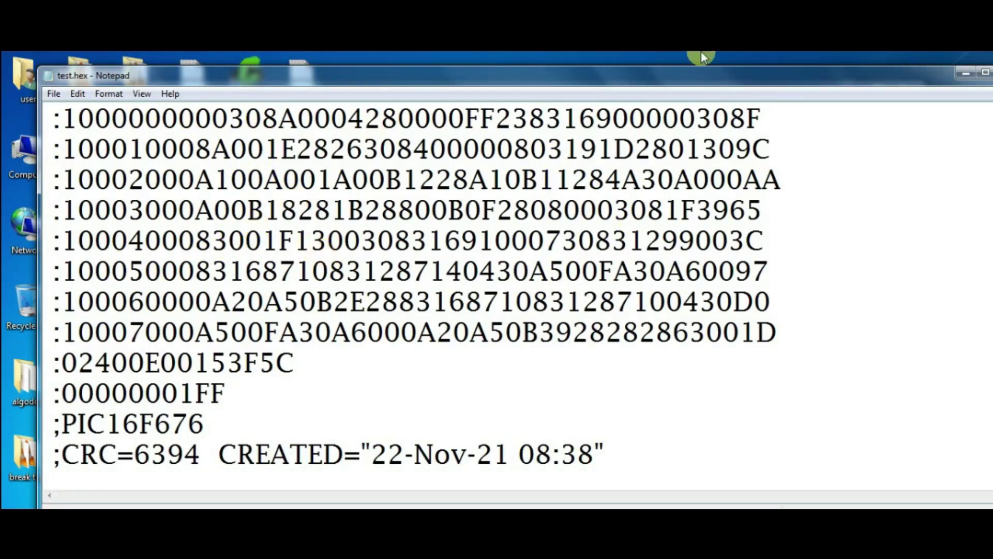
pyautogui.moveTo(896, 77); pyautogui.dragTo(851, 86)
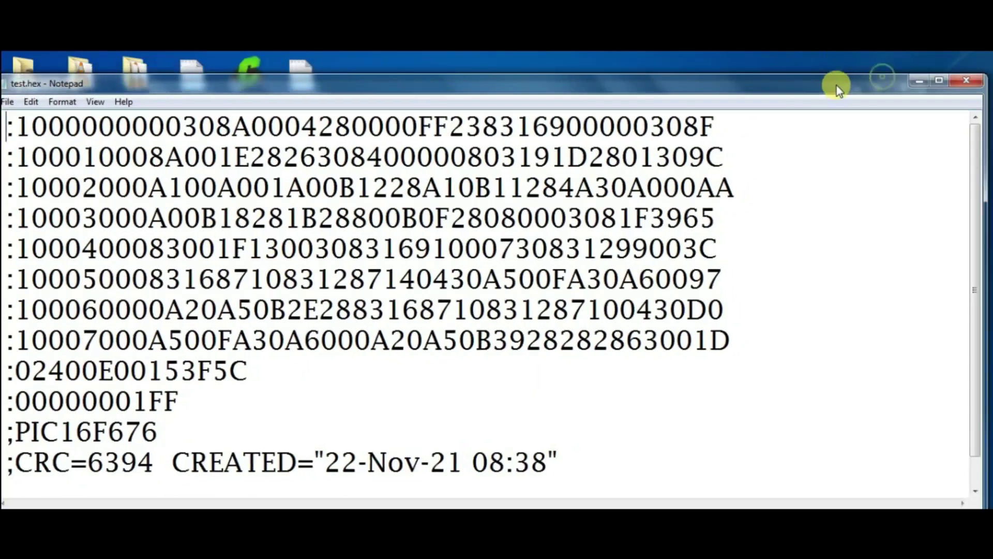
pyautogui.click(970, 85)
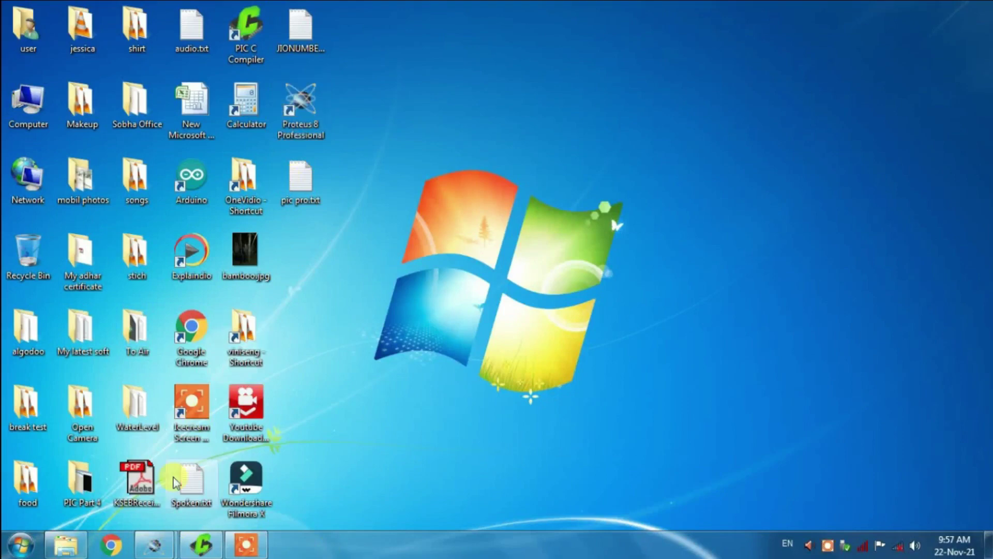
# - Switch to the untitled schematic in Proteus 8 and add the PIC16F676 to the device list using the keyword 676
pyautogui.moveTo(154, 543)
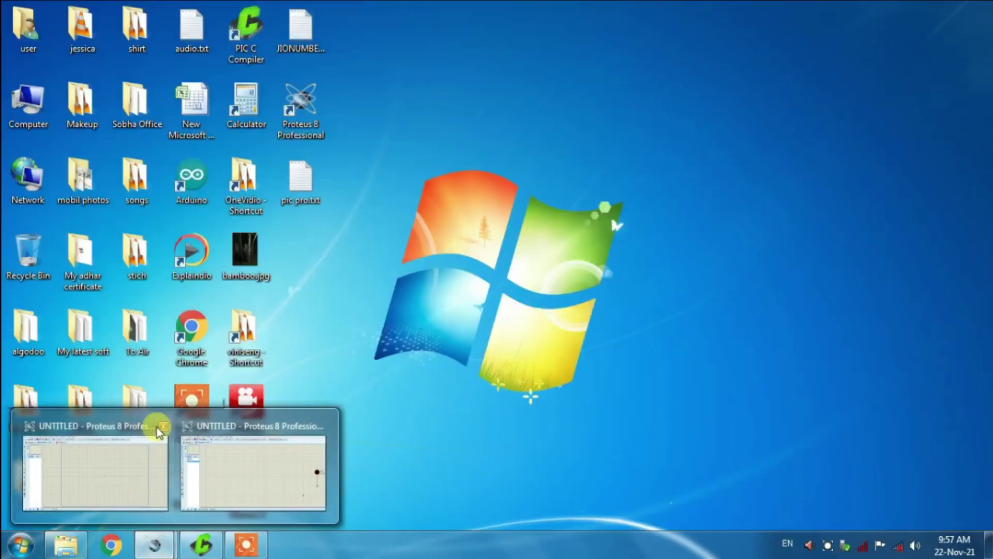
pyautogui.click(135, 464)
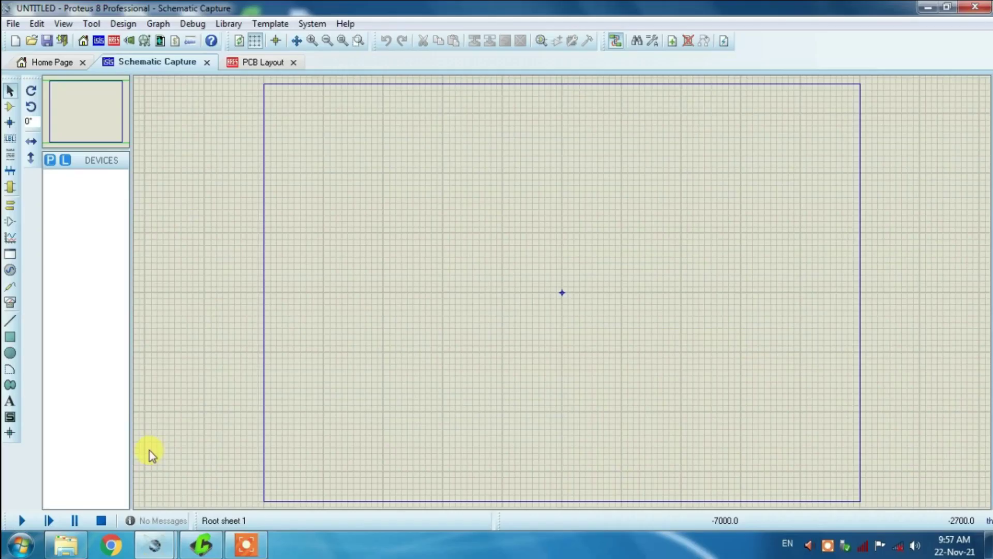
pyautogui.click(49, 160)
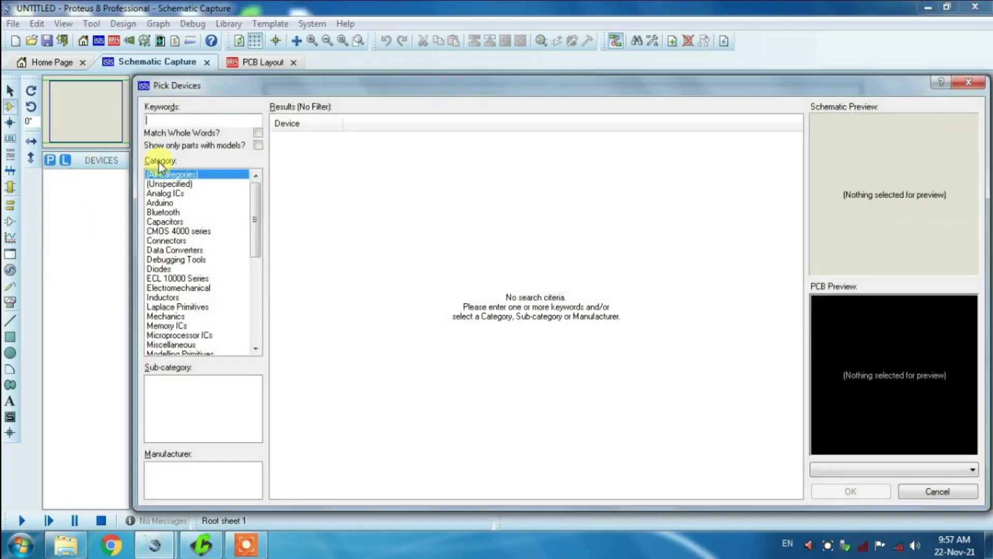
pyautogui.write('676')
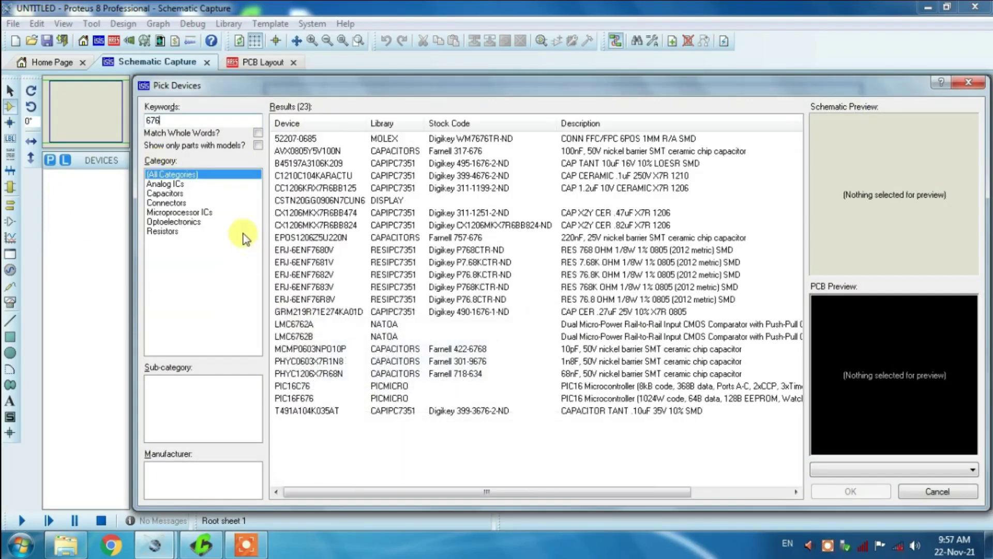
pyautogui.moveTo(310, 398)
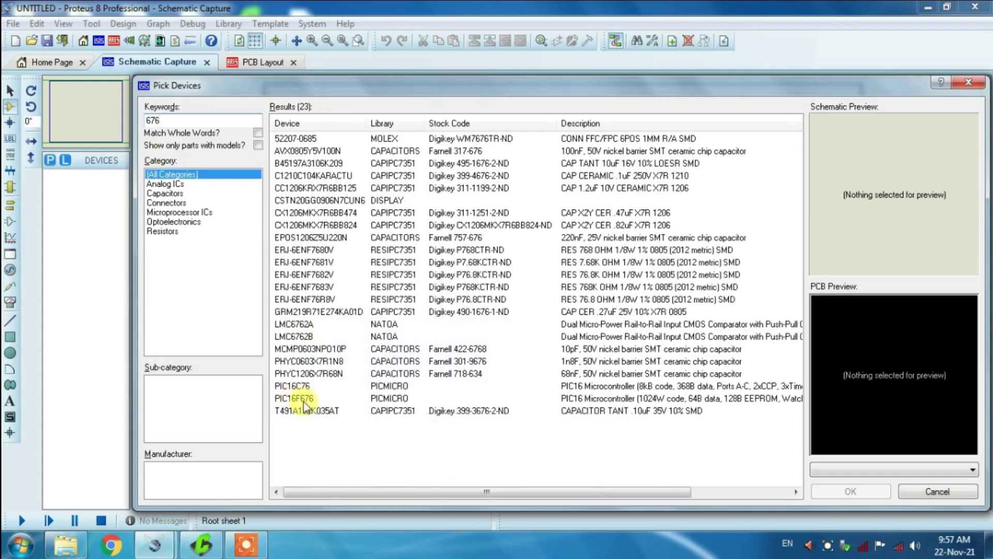
pyautogui.click(305, 398)
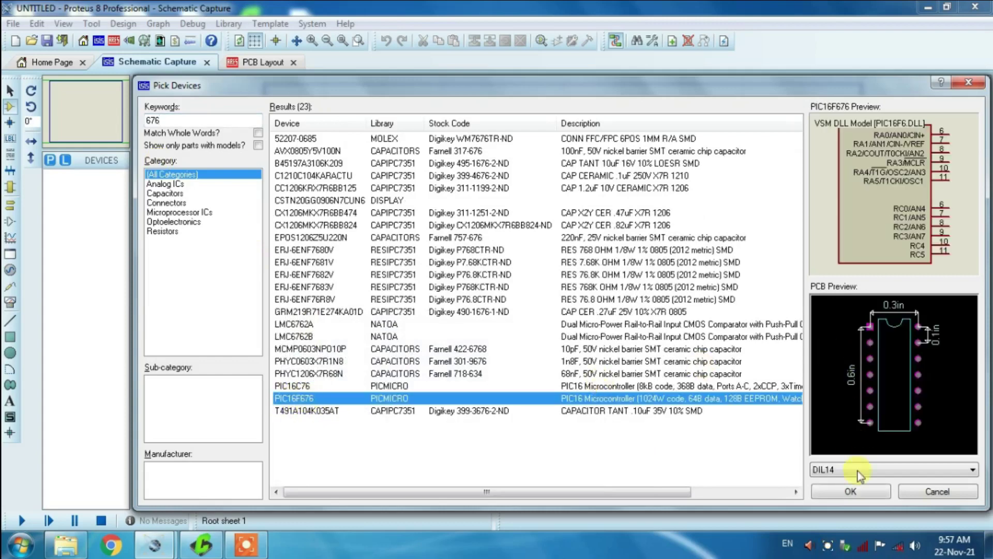
pyautogui.click(854, 491)
# - Place the PIC16F676 on the schematic sheet, just above and left of the sheet's centre
pyautogui.click(563, 293)
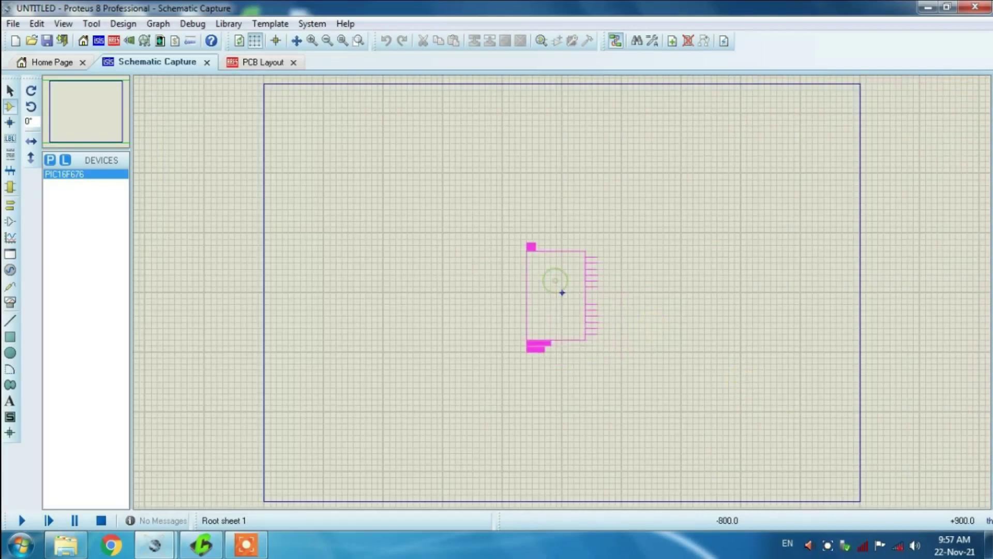
pyautogui.click(514, 228)
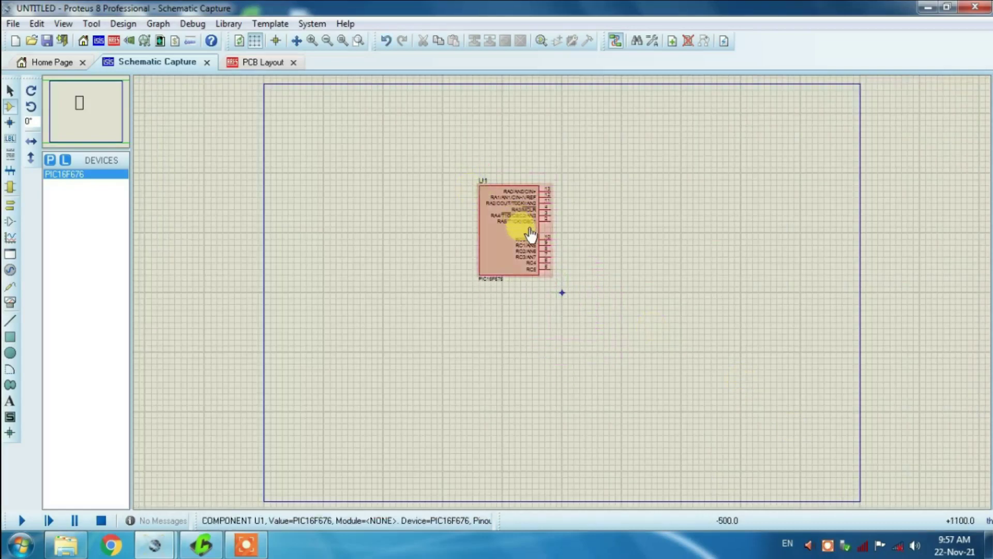
pyautogui.scroll(3, 531, 233)
pyautogui.scroll(-1, 563, 299)
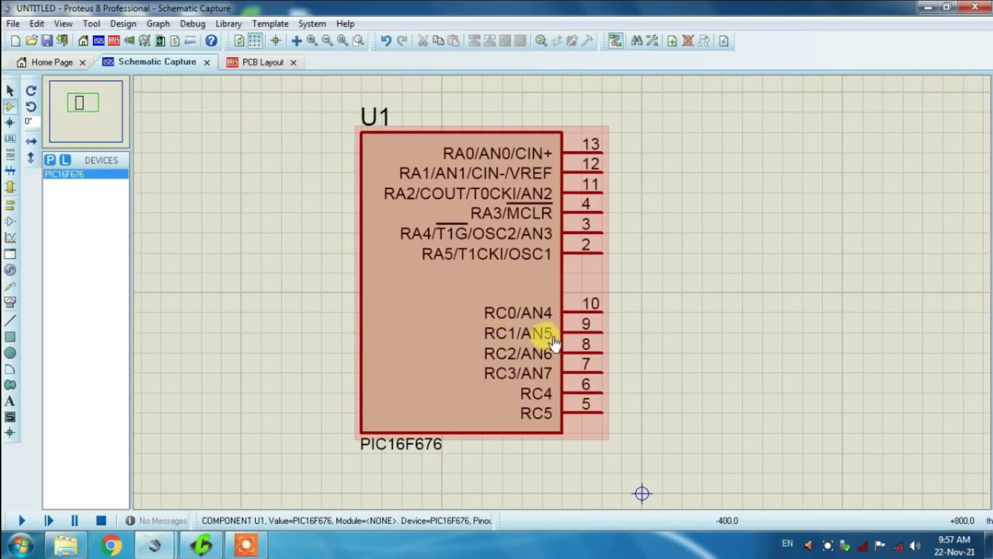
# - Add the animated blue LED model LED-BLUE to the device list using the keyword led
pyautogui.click(49, 160)
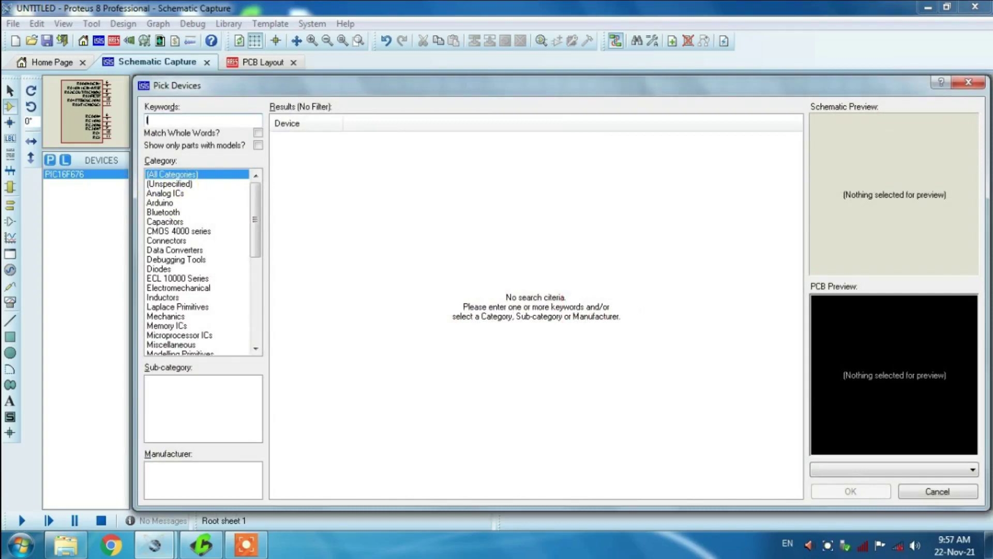
pyautogui.write('led')
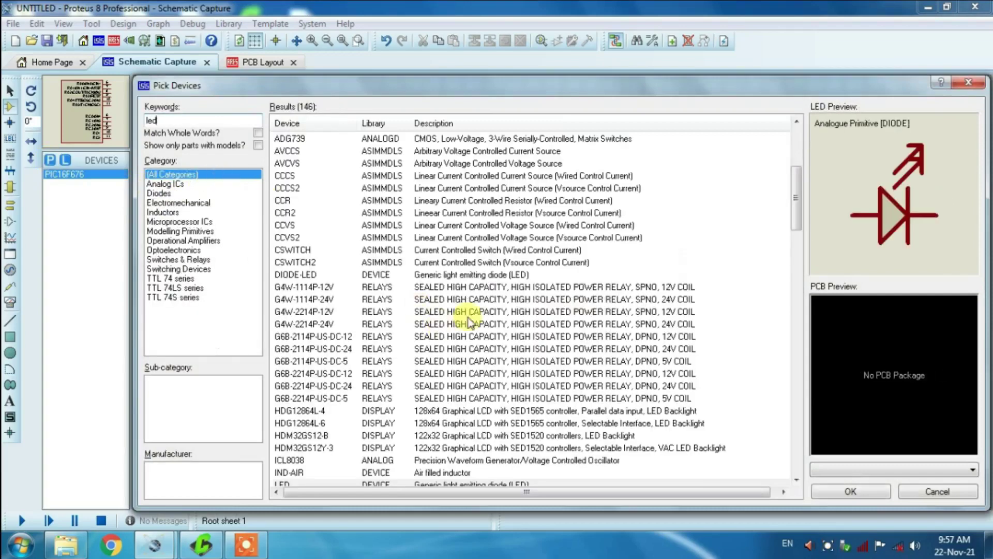
pyautogui.scroll(-2, 476, 313)
pyautogui.scroll(-1, 388, 388)
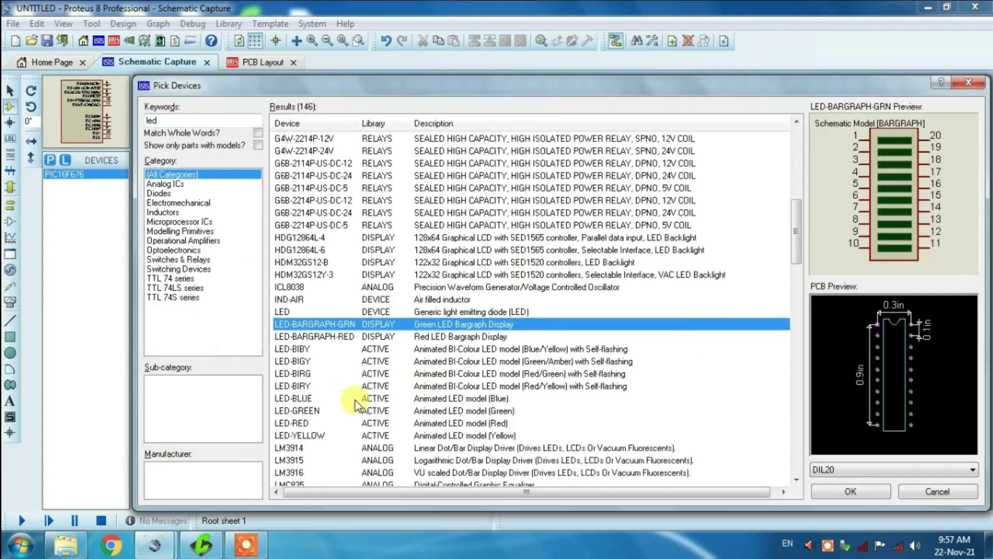
pyautogui.click(291, 399)
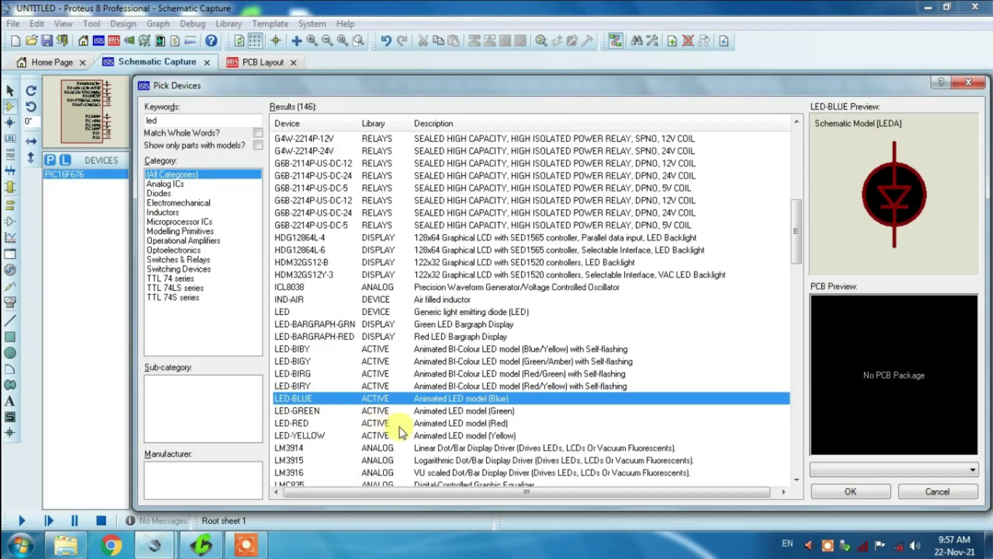
pyautogui.click(846, 490)
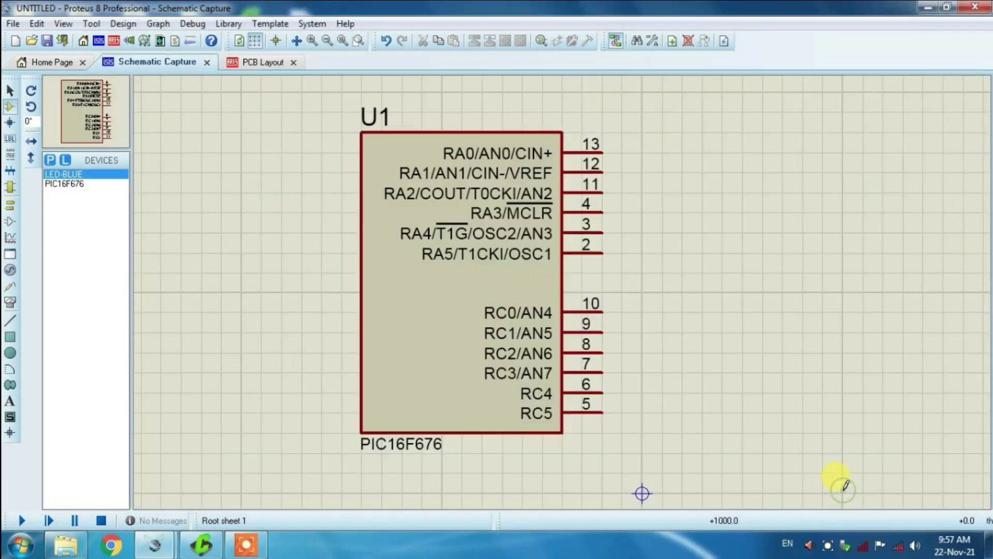
# - Place the blue LED to the right of the PIC16F676, rotated 90° anti-clockwise and slightly above the RC0 pin's level
pyautogui.click(776, 328)
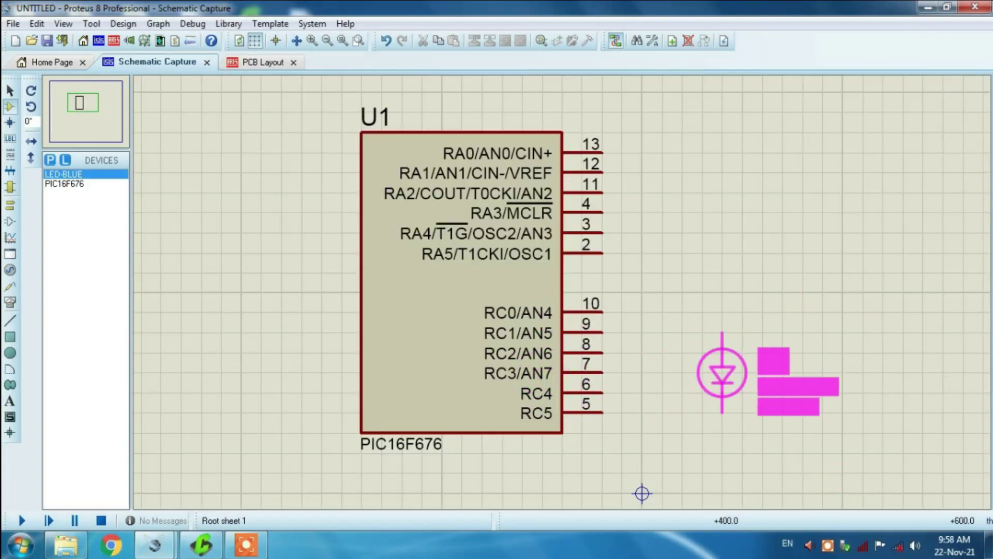
pyautogui.click(717, 372)
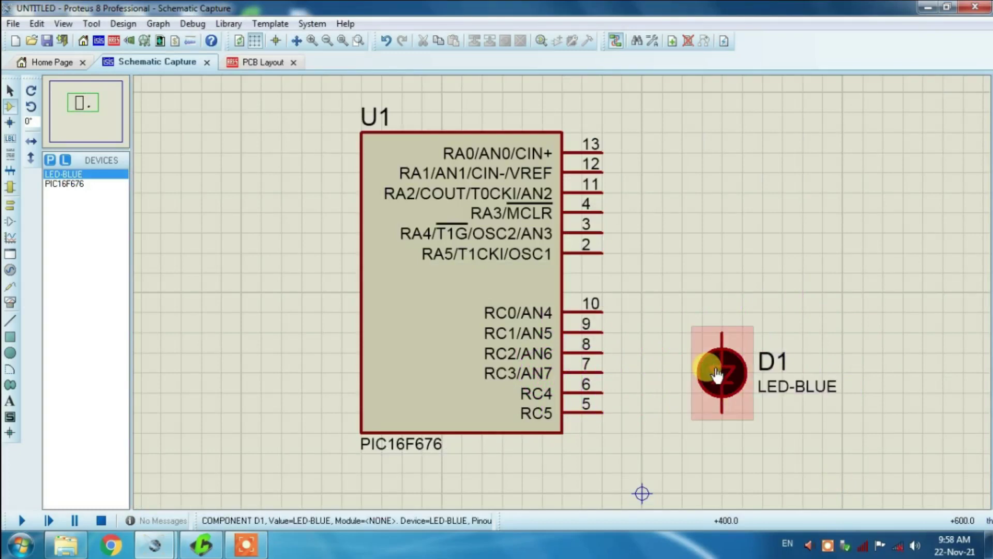
pyautogui.rightClick(716, 372)
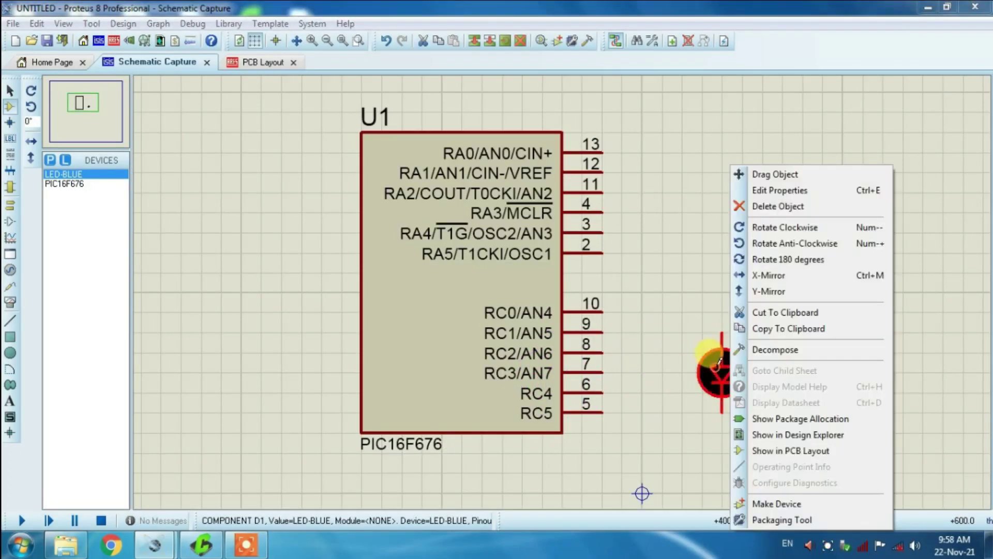
pyautogui.click(779, 176)
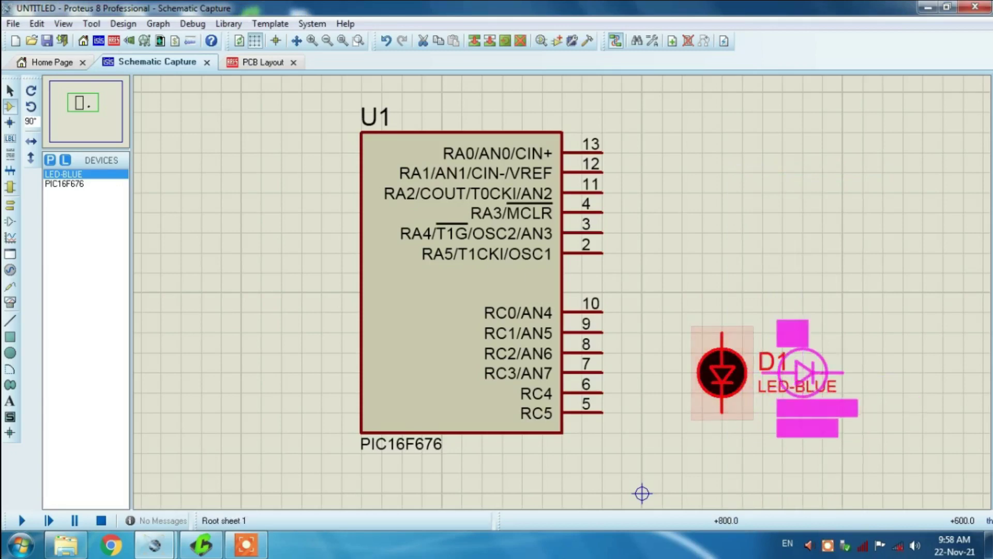
pyautogui.press('KP_Add')
pyautogui.click(843, 273)
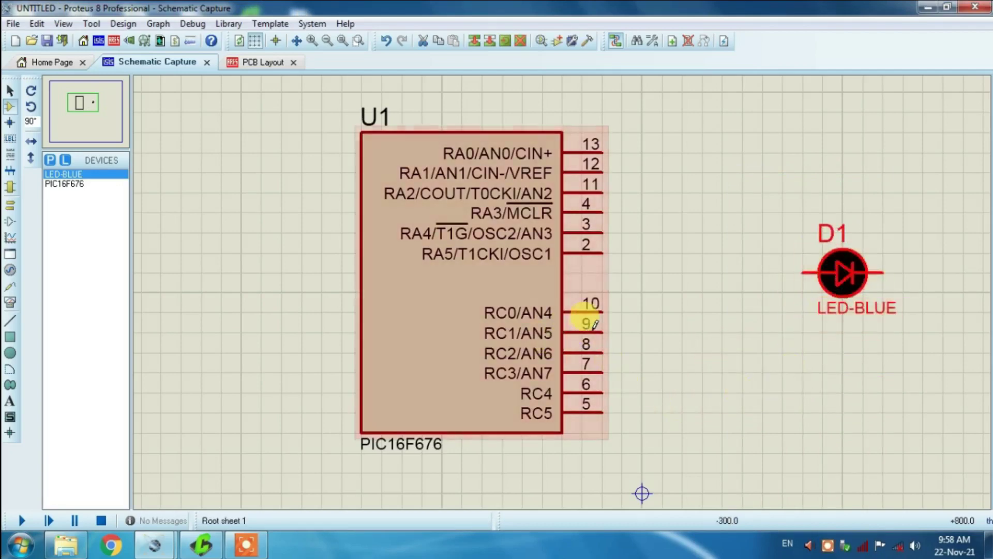
# - Wire the RC1 pin to the LED's anode, and connect its cathode to a ground terminal placed below and right of the LED
pyautogui.click(600, 331)
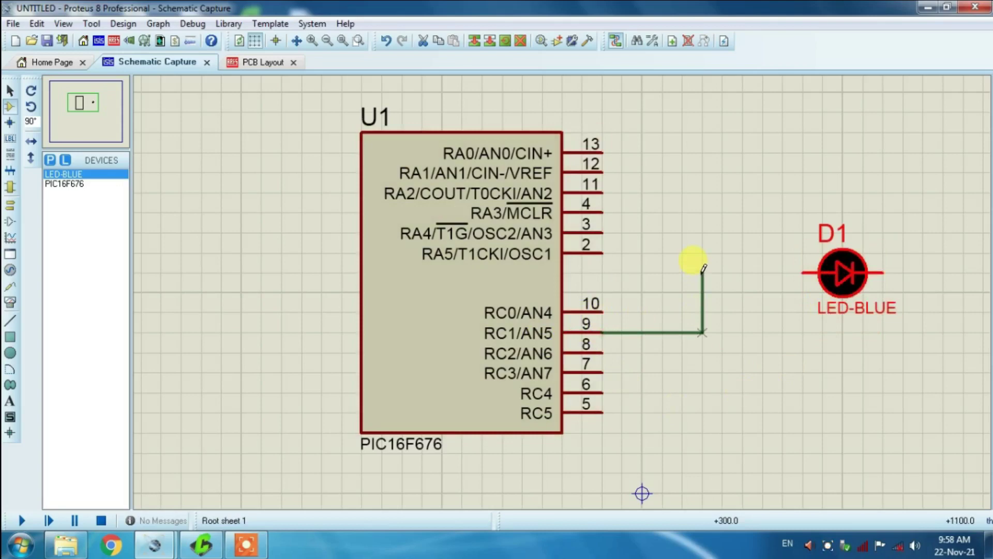
pyautogui.click(802, 273)
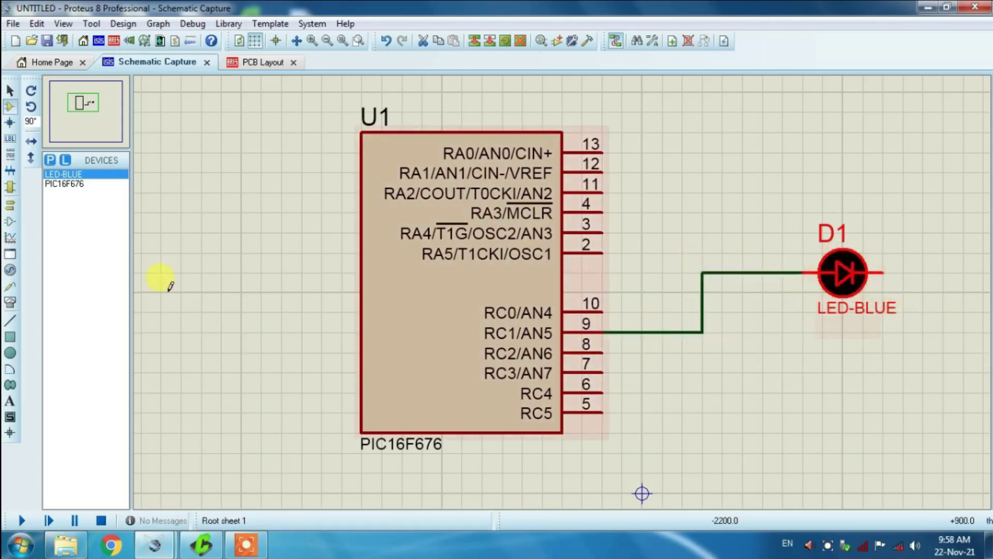
pyautogui.click(14, 207)
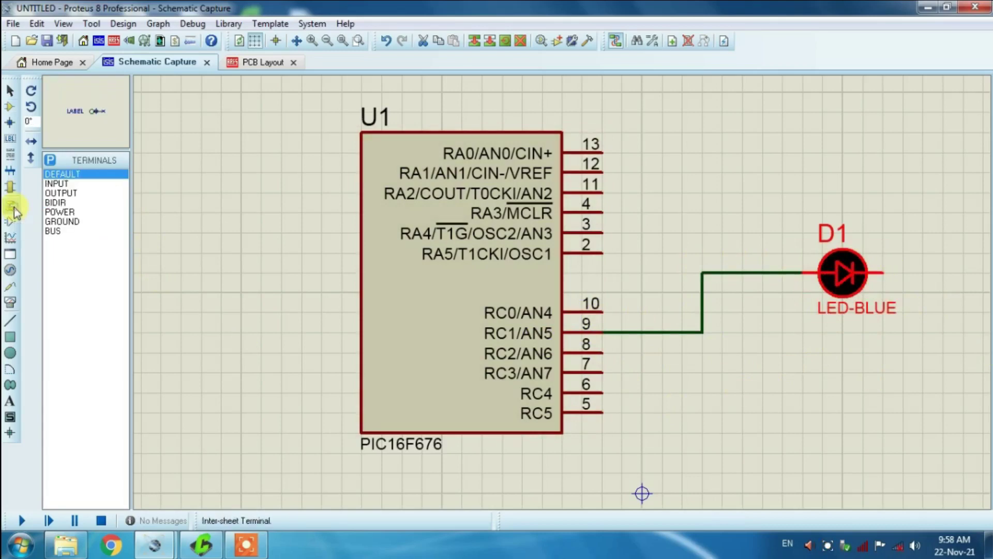
pyautogui.click(59, 221)
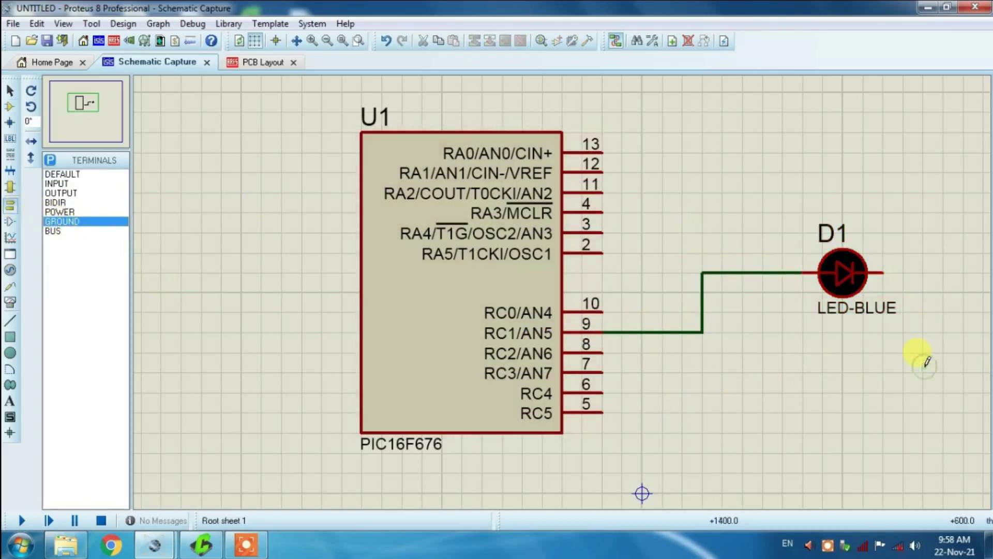
pyautogui.click(923, 364)
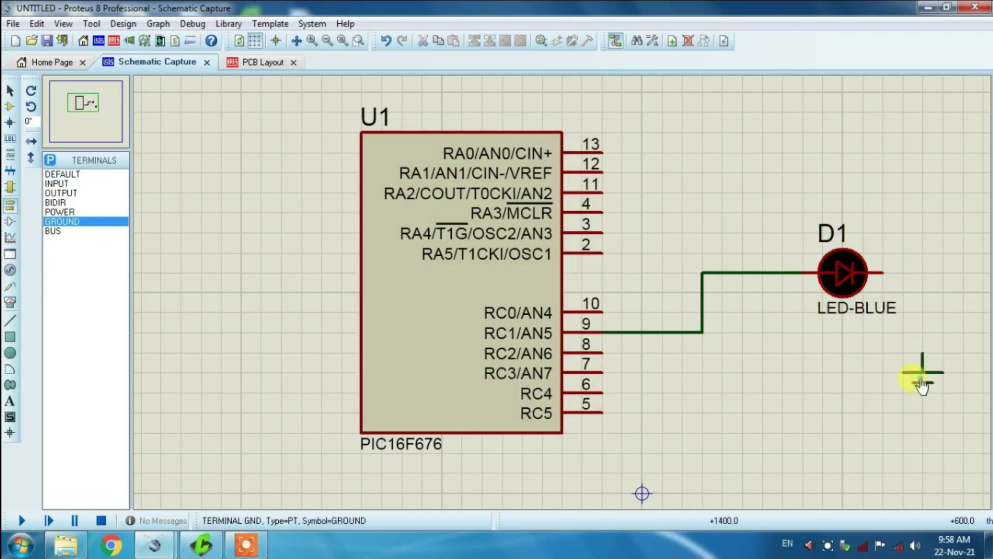
pyautogui.click(883, 268)
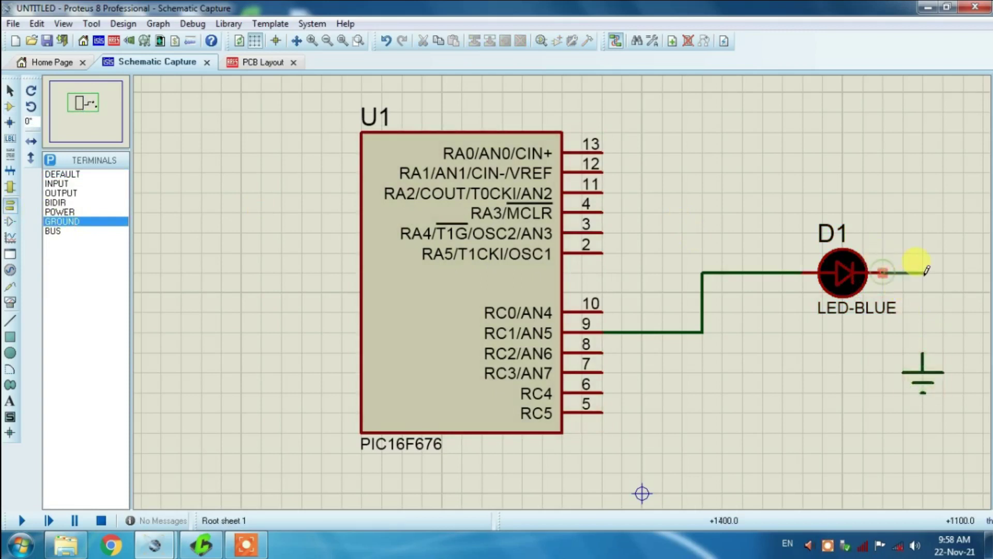
pyautogui.click(923, 356)
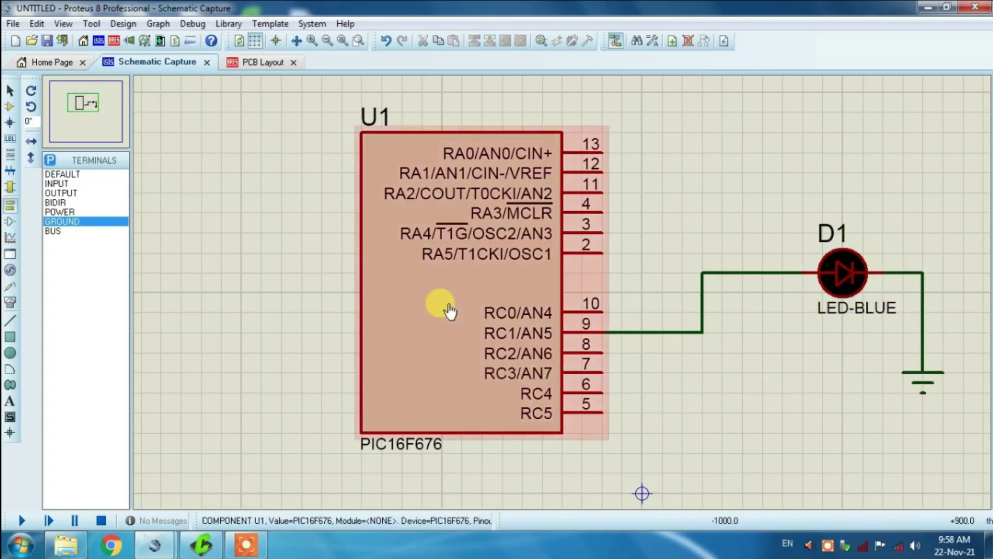
# - Assign test.hex from the PIC Part 4 folder as the PIC16F676's program file and run the simulation
pyautogui.doubleClick(450, 310)
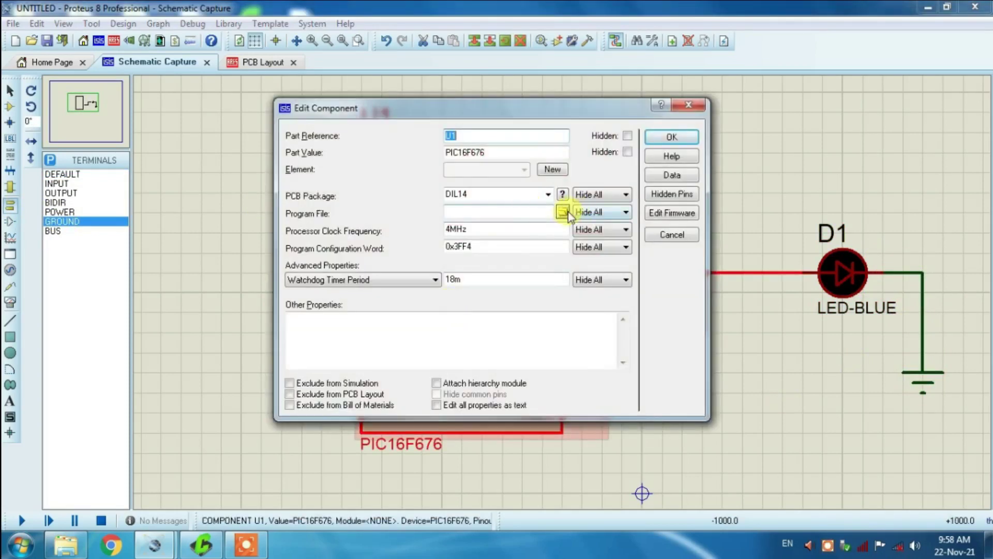
pyautogui.click(564, 212)
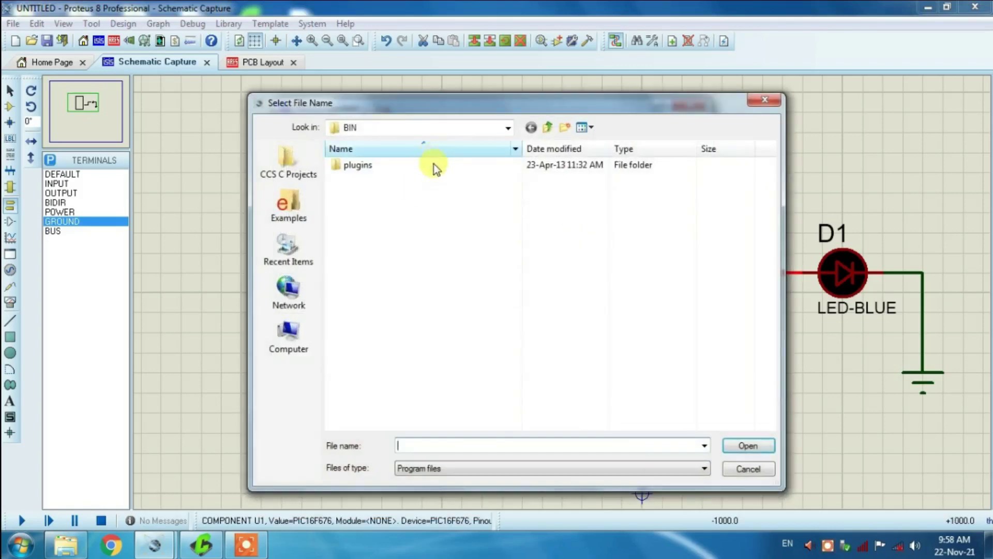
pyautogui.click(509, 128)
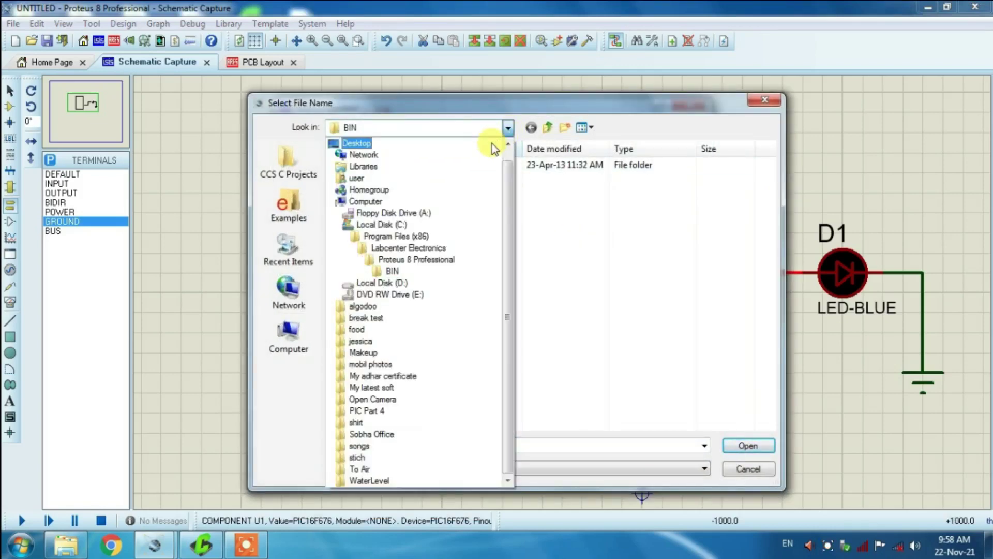
pyautogui.click(384, 413)
pyautogui.click(362, 193)
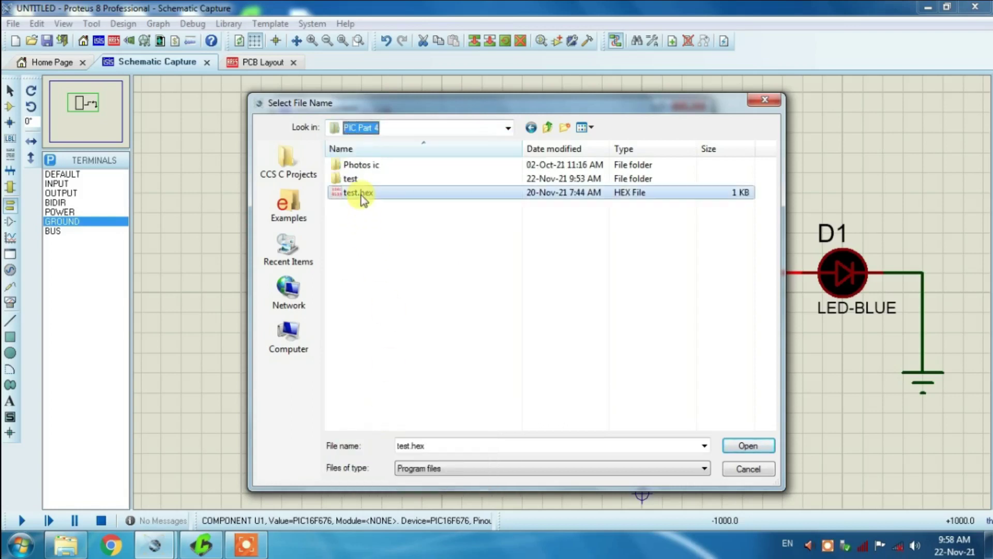
pyautogui.click(748, 446)
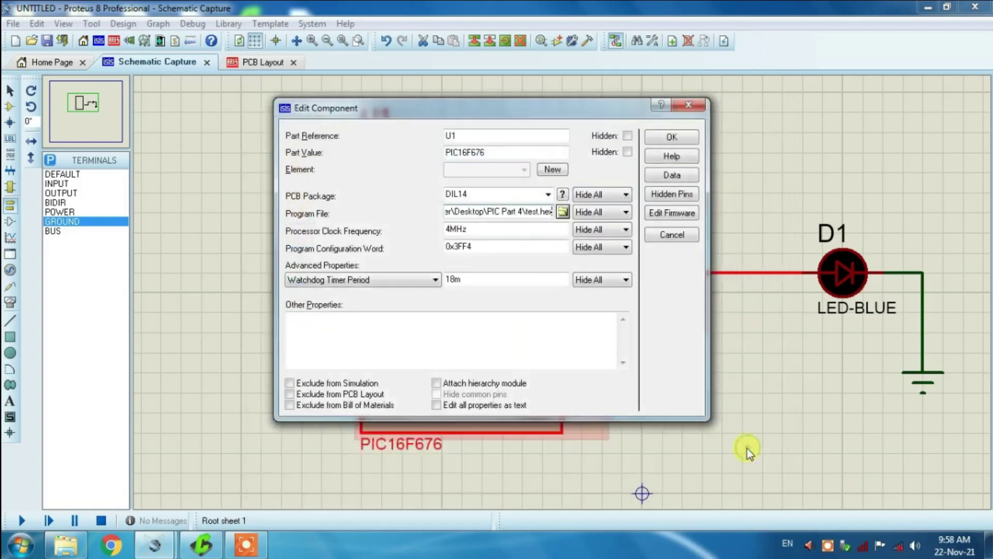
pyautogui.click(674, 136)
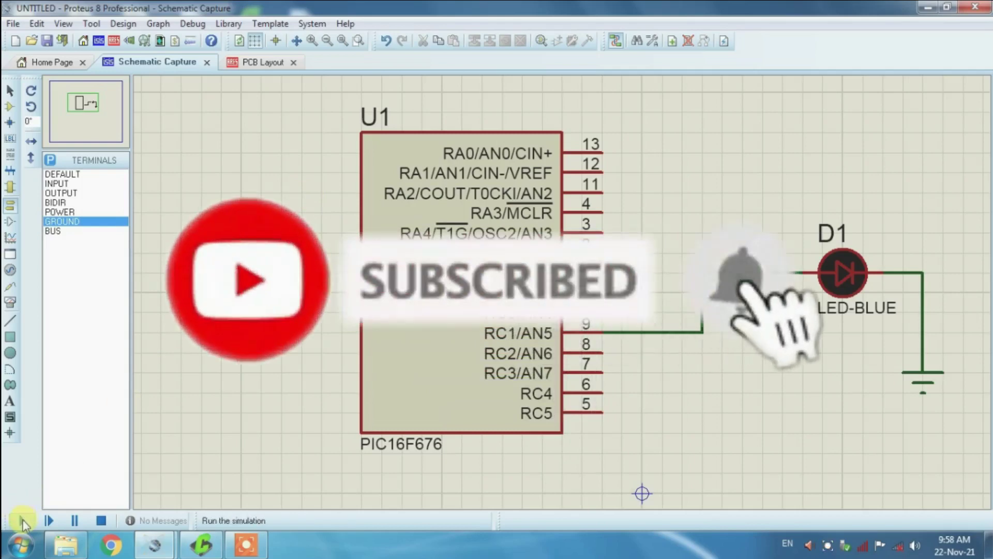
pyautogui.click(21, 521)
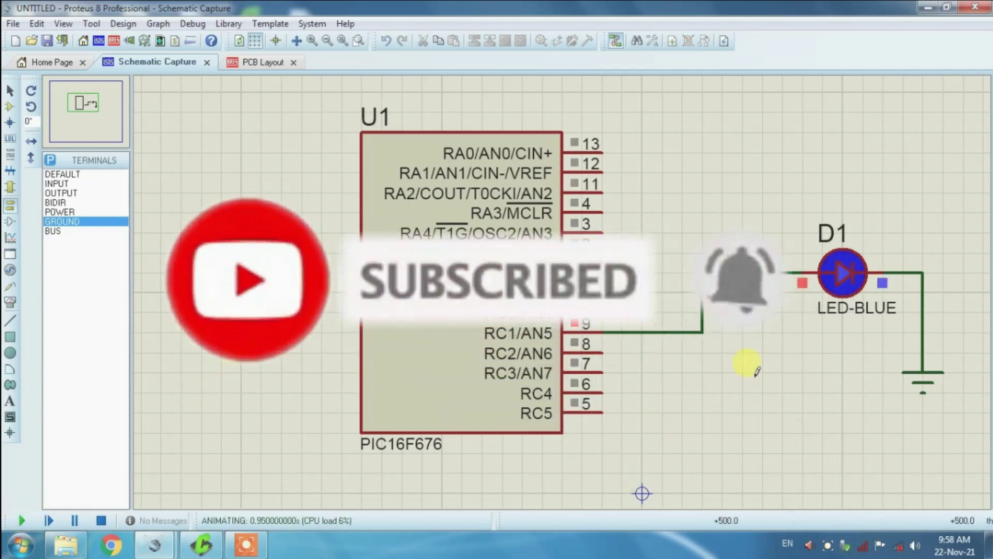